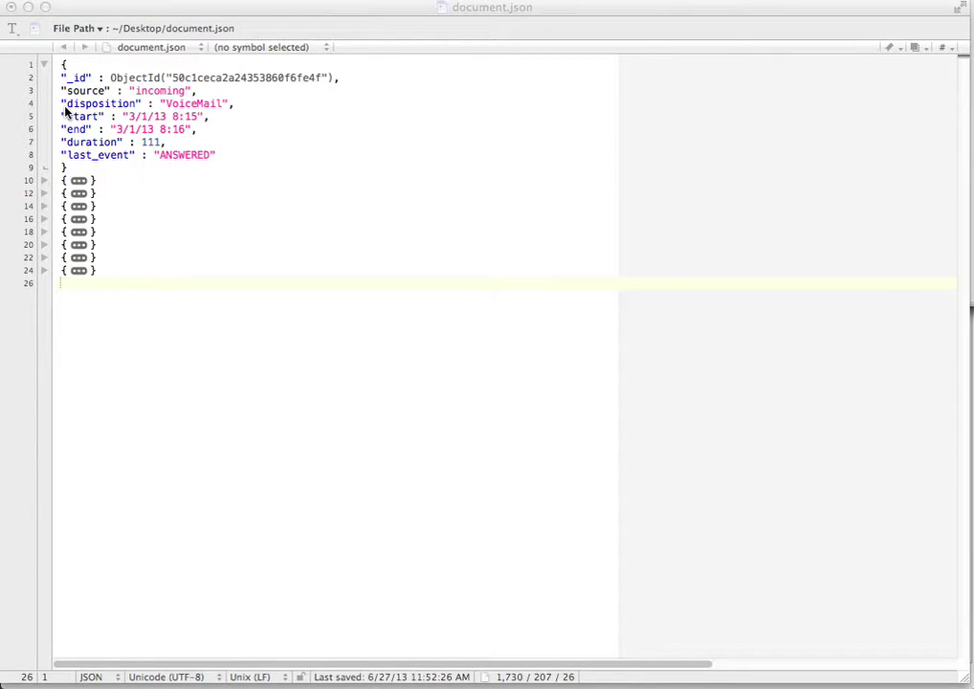
Examine the disposition, duration and last_event fields of the first record in document.json
drag(59, 103, 233, 102)
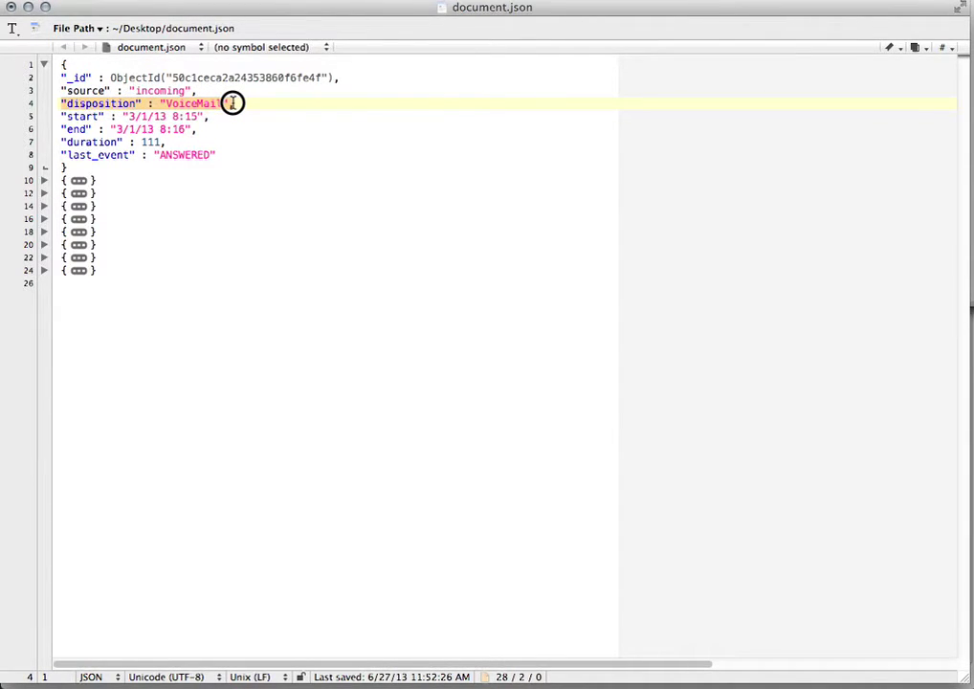
drag(61, 141, 170, 141)
drag(62, 104, 238, 104)
click(191, 141)
drag(191, 140, 63, 139)
click(71, 157)
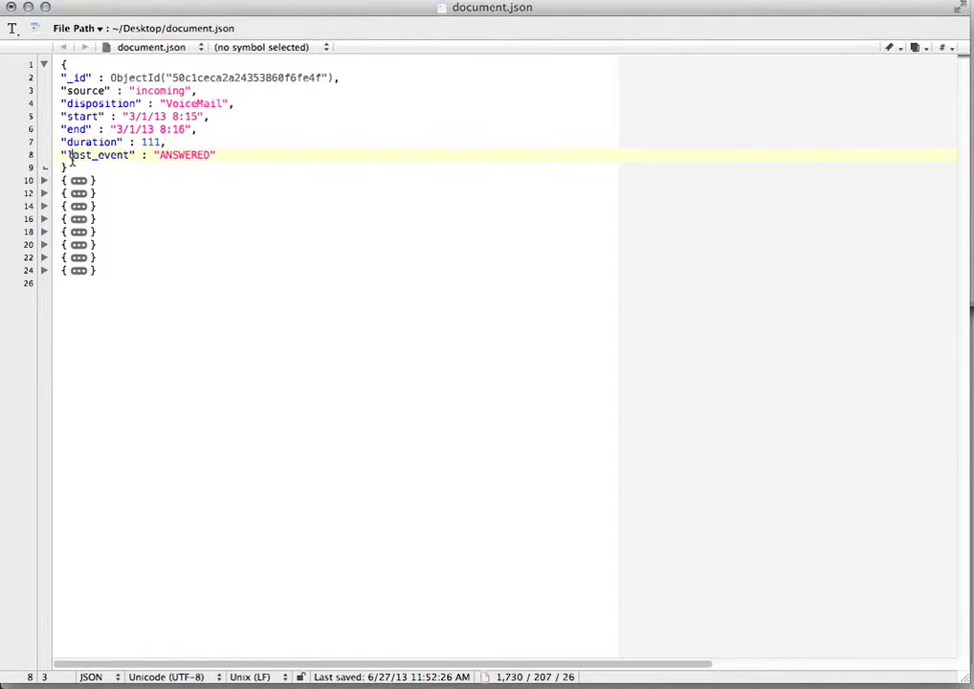
Minimize document.json, switch to Talend Open Studio and expand the list of MongoDB components in the palette
click(28, 8)
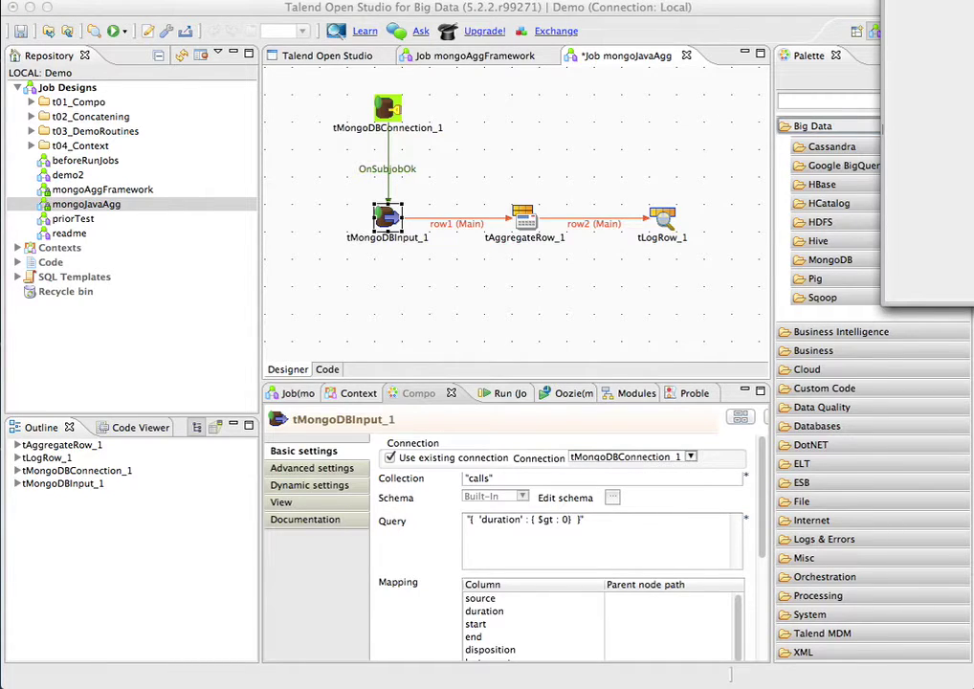
click(614, 14)
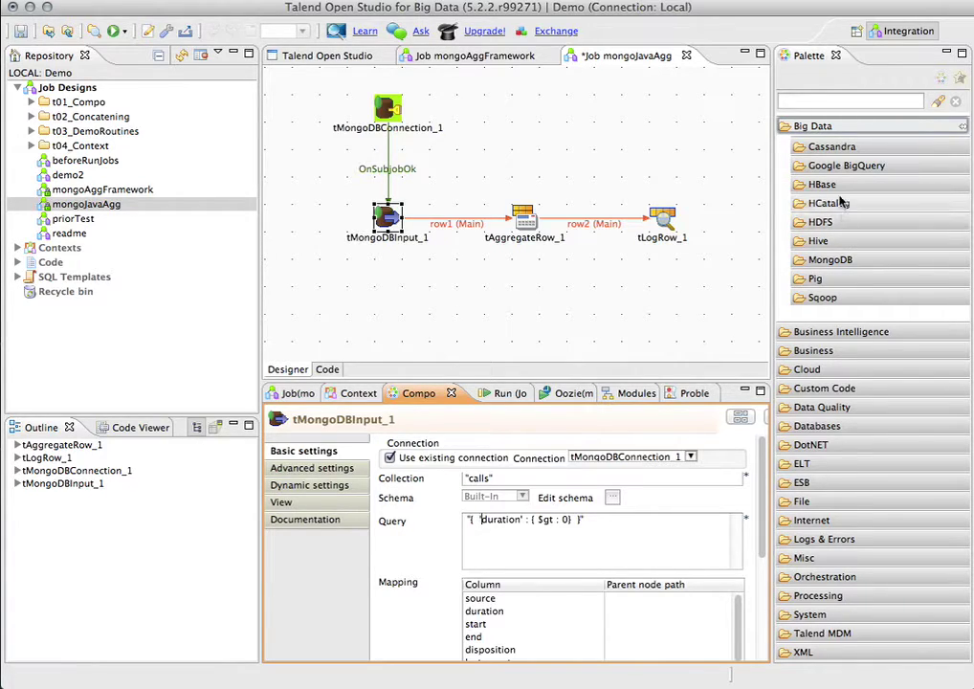
click(846, 261)
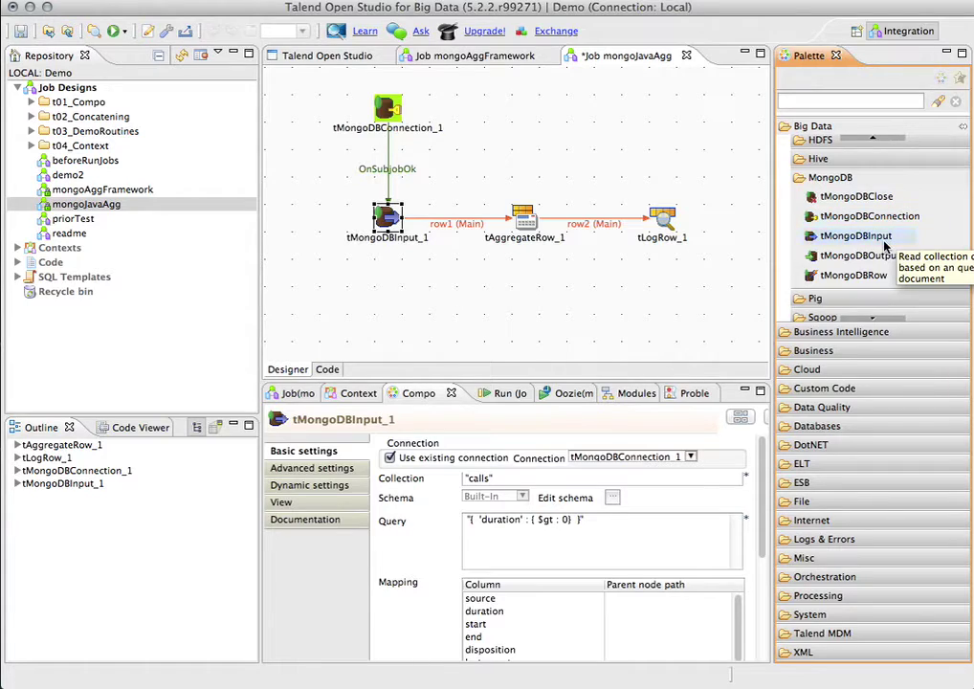
click(885, 241)
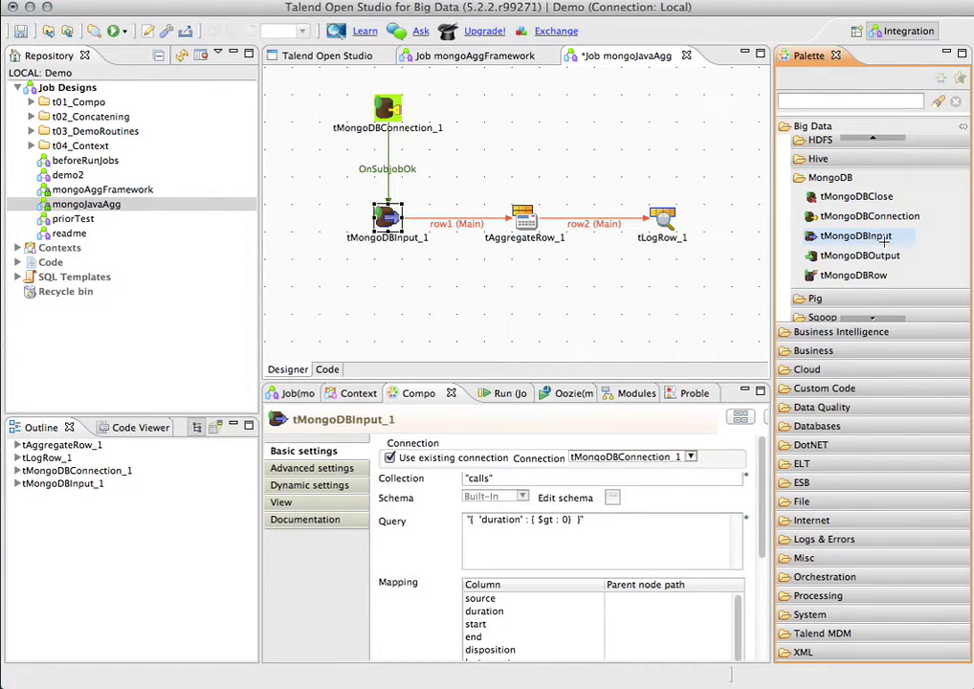
click(305, 78)
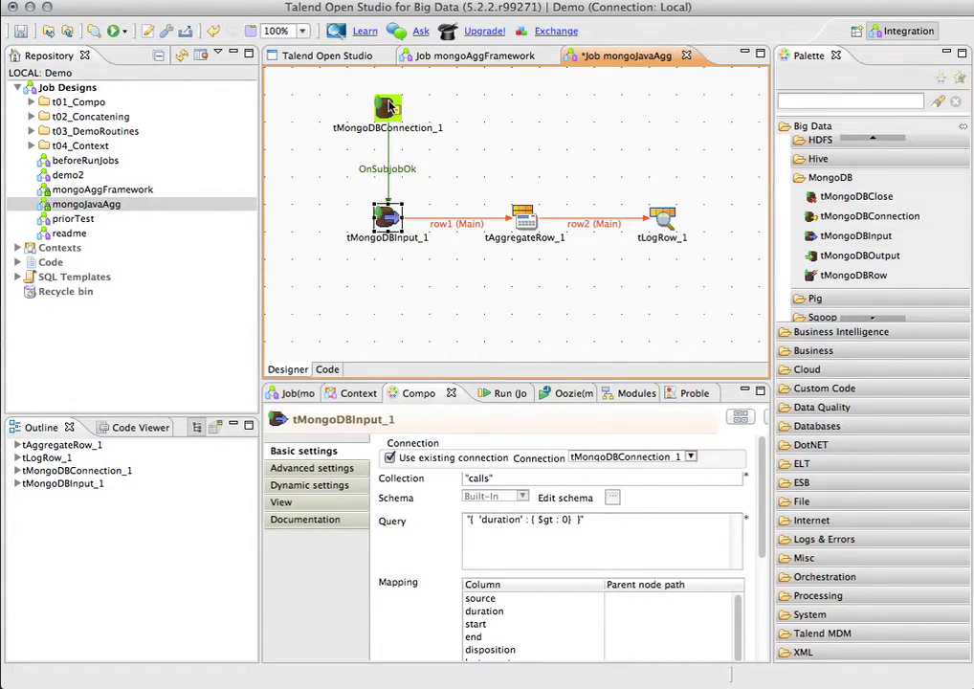
Check the server, port and database settings of tMongoDBConnection_1 and show tMongoDBInput_1's settings in a maximized view
click(388, 108)
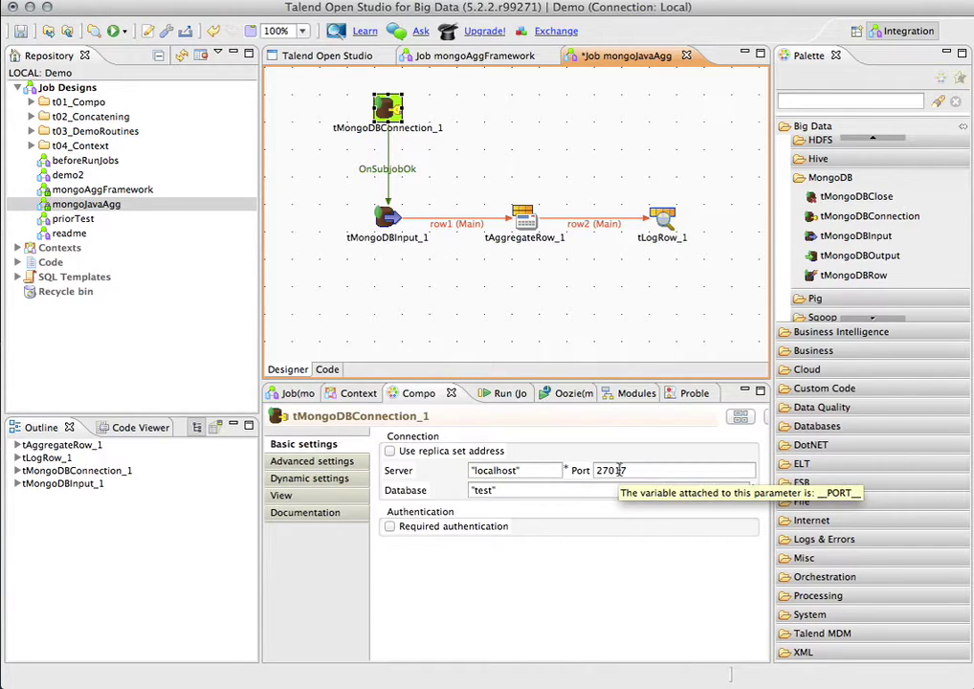
click(388, 218)
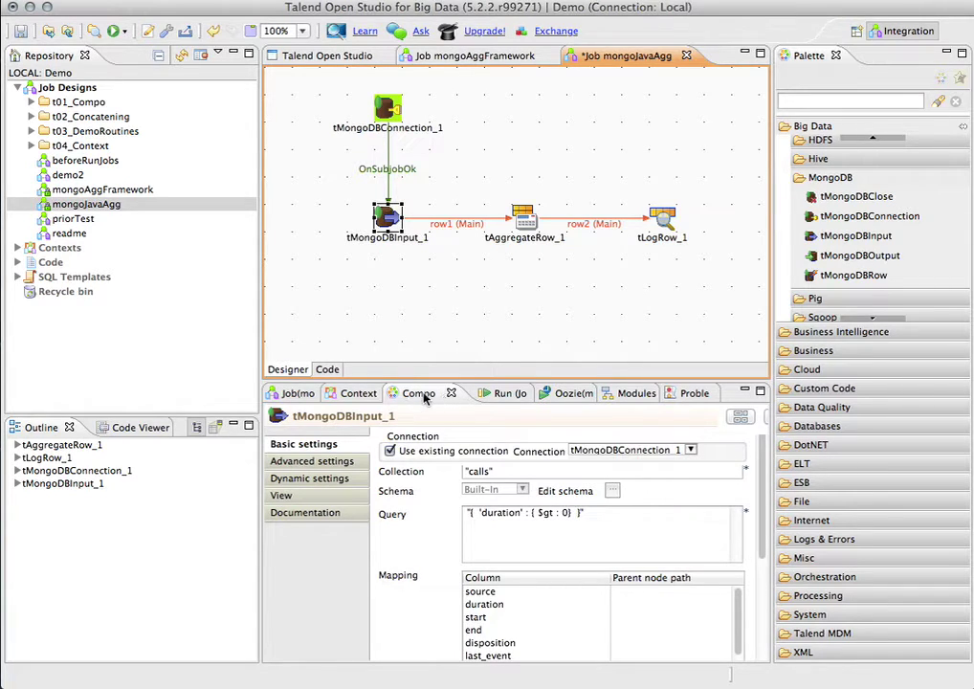
click(423, 396)
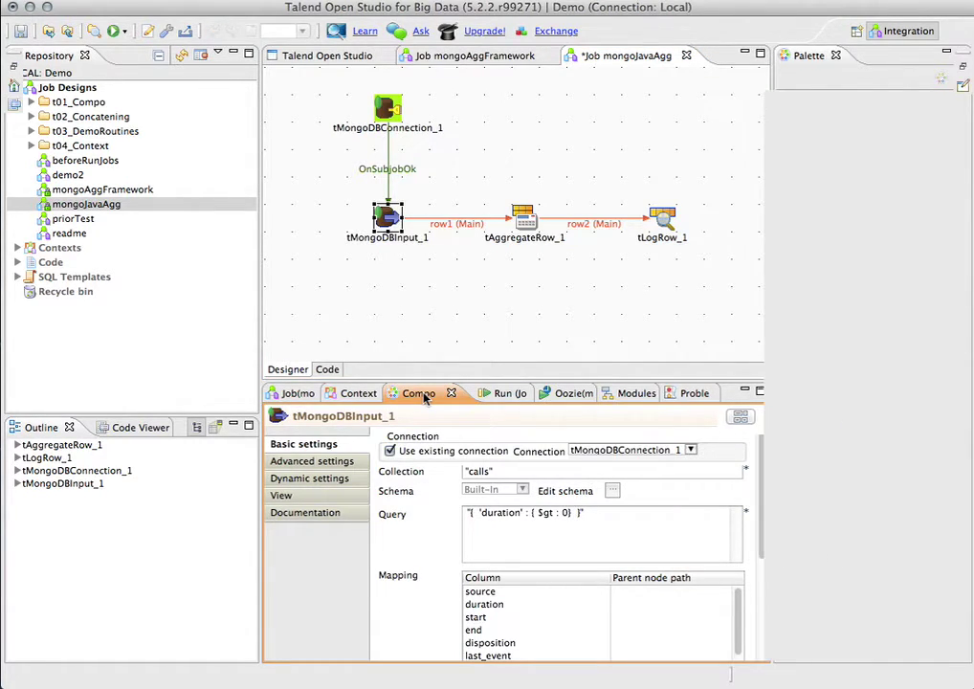
double_click(424, 396)
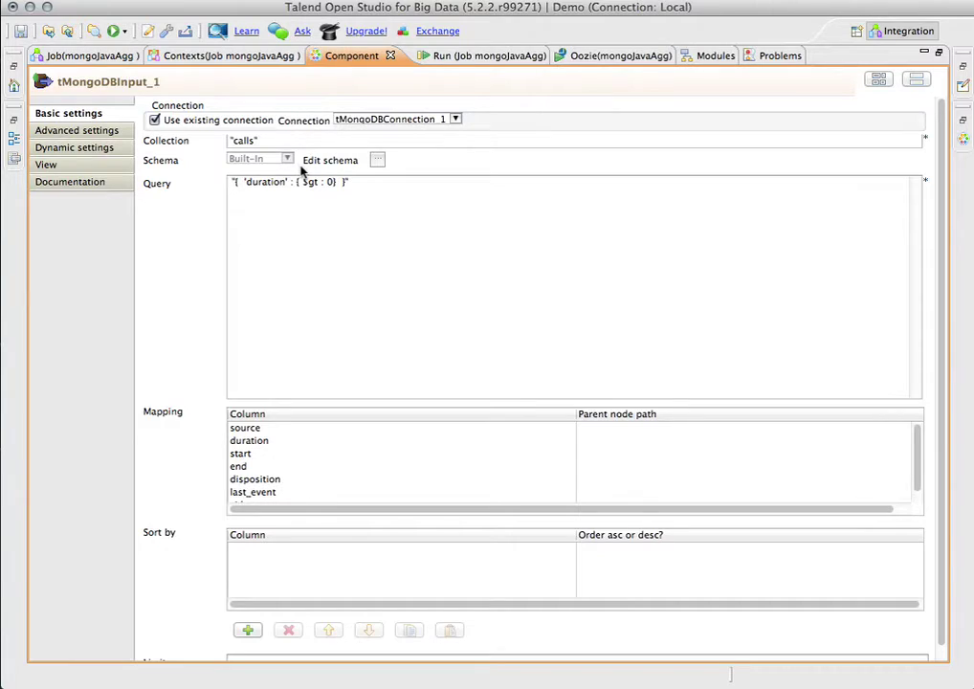
Review the columns and data types in the schema of tMongoDBInput_1, widening the Type column to read it fully
click(376, 161)
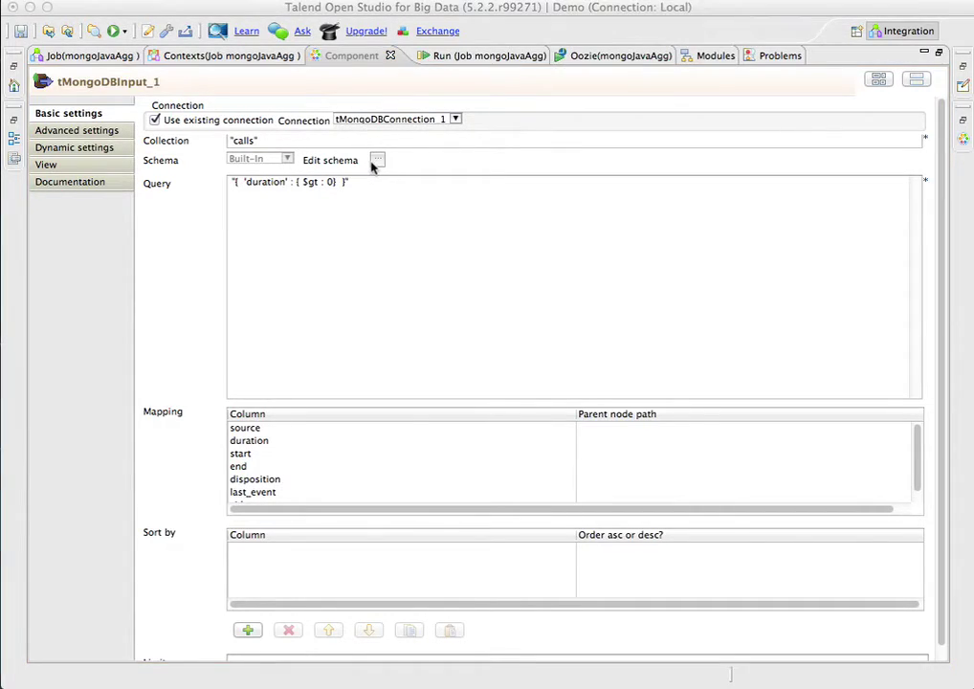
drag(859, 173, 653, 167)
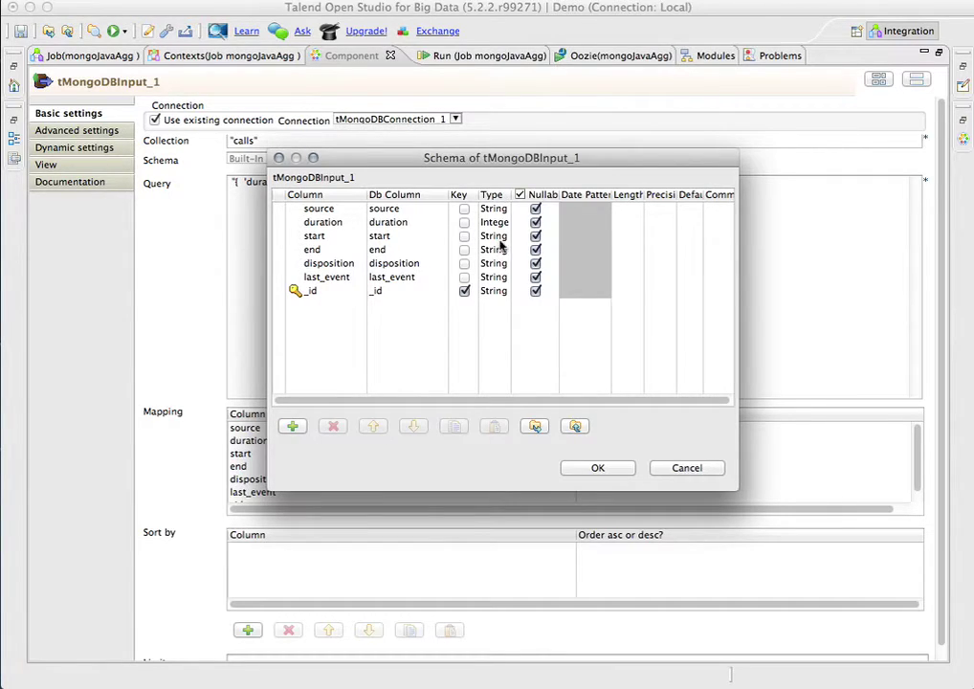
drag(512, 194, 557, 194)
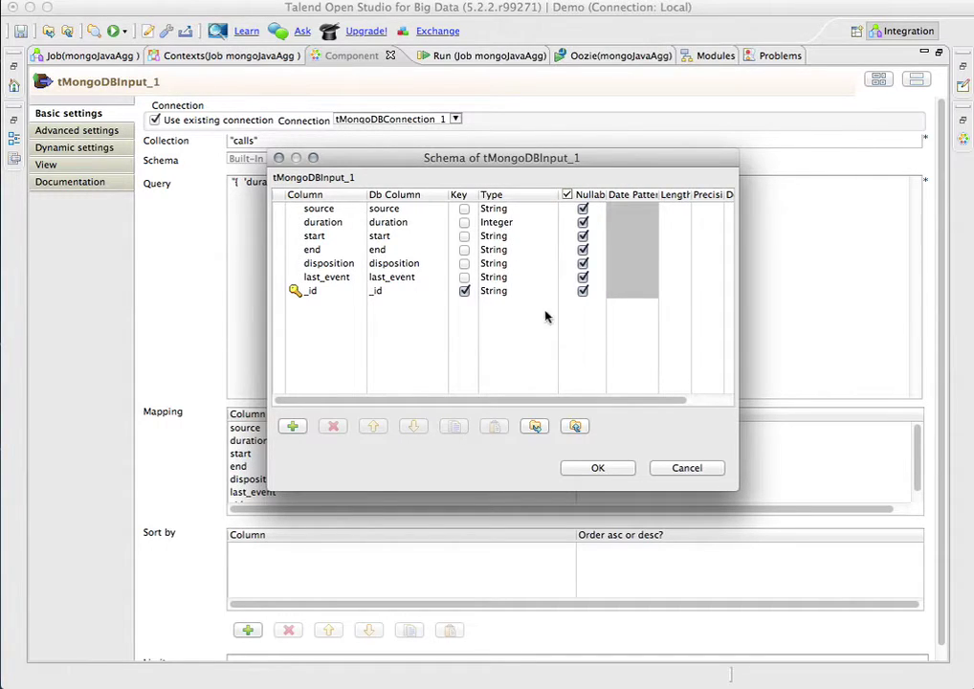
click(597, 468)
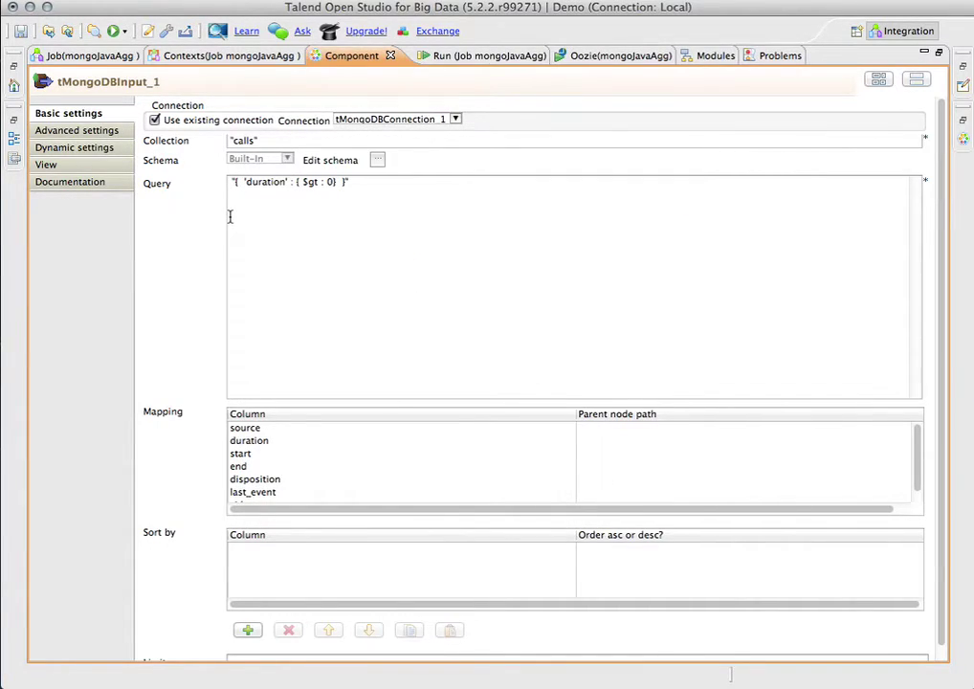
drag(228, 182, 363, 182)
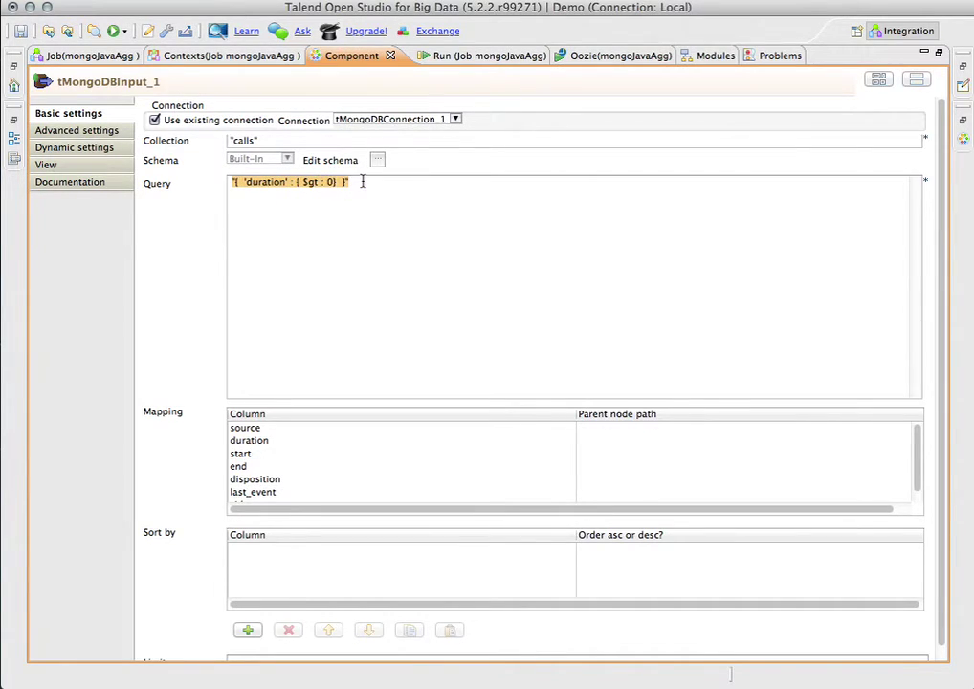
click(363, 182)
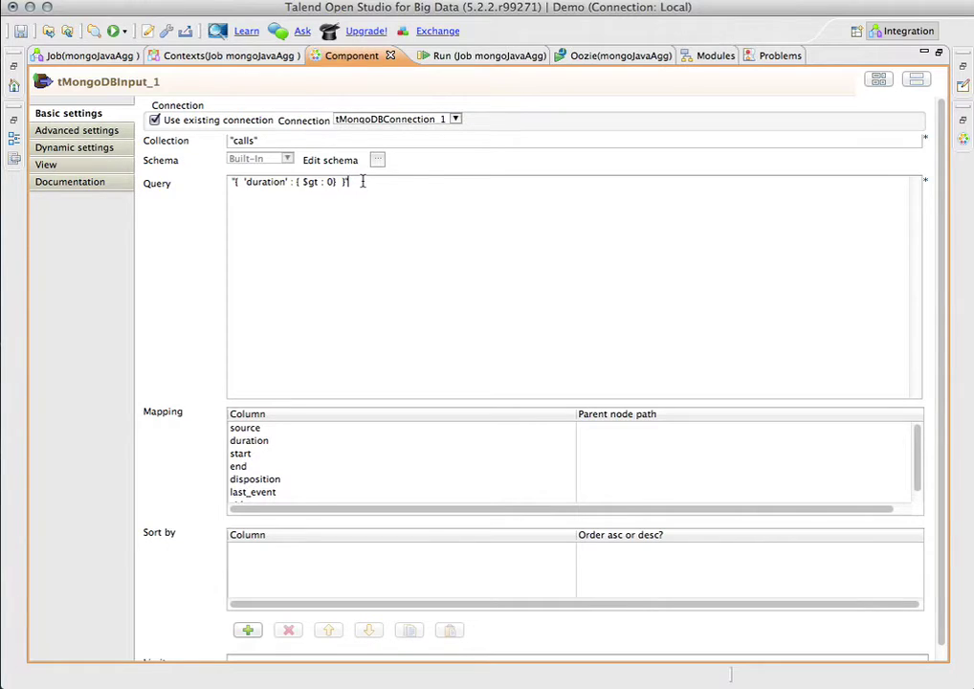
key(Return)
text(findQuery { })
click(361, 187)
drag(235, 207, 294, 207)
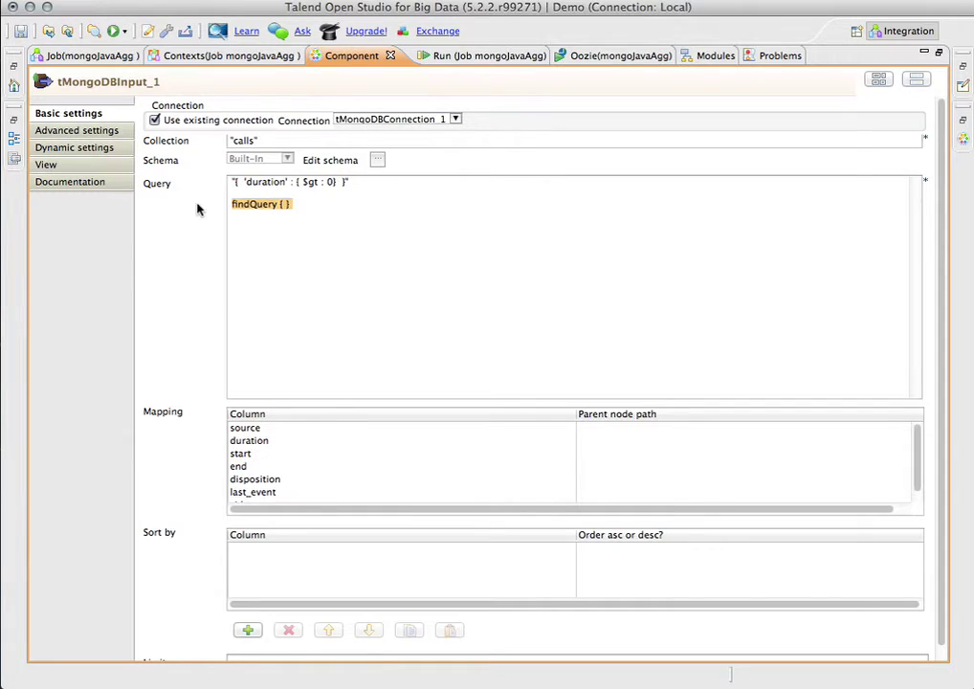
key(BackSpace)
key(BackSpace)
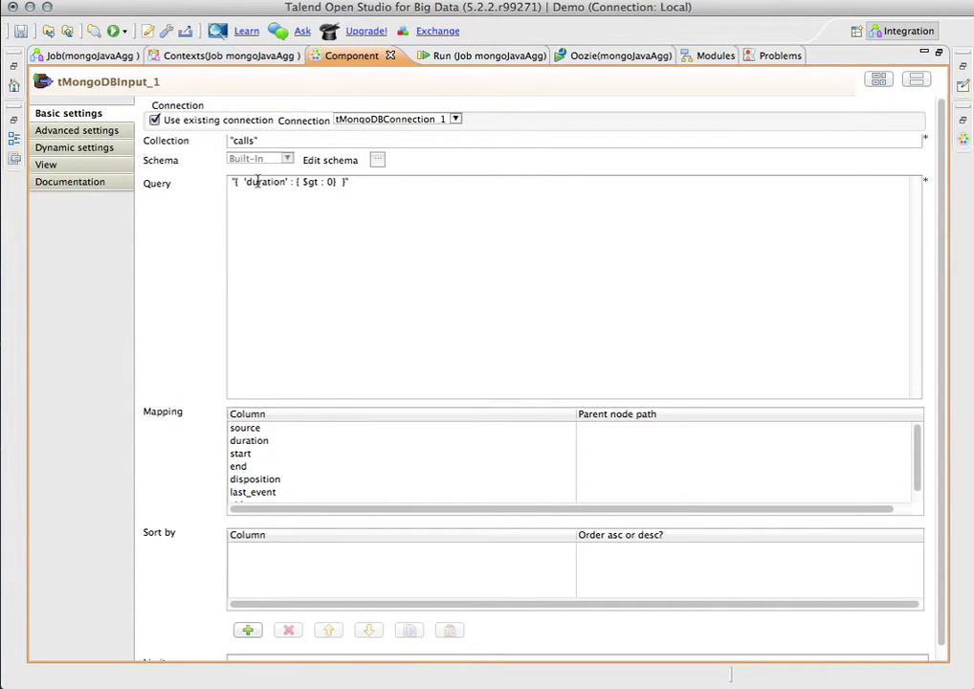
Change the comparison operator in the tMongoDBInput_1 duration query to $gte and restore the settings view to its normal size
double_click(257, 181)
click(311, 181)
text(e)
scroll(946, 421, down, 1)
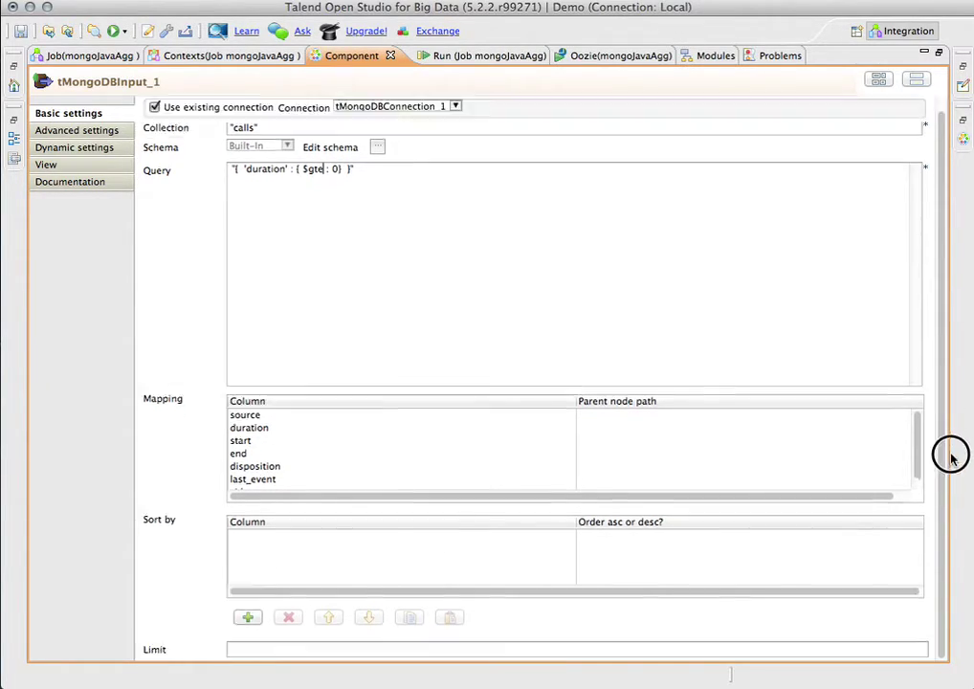
click(358, 650)
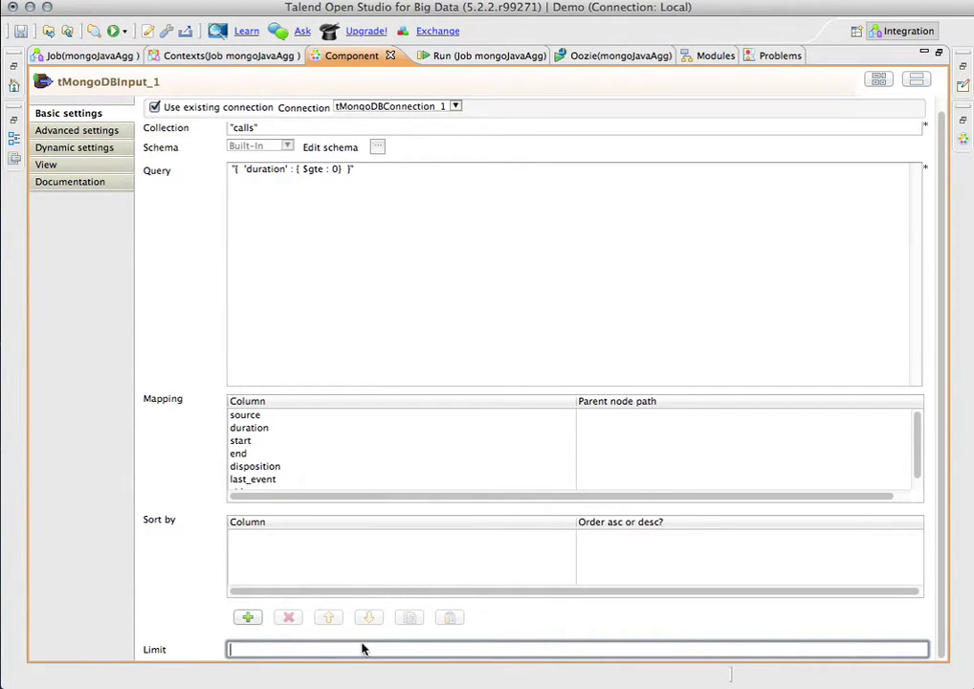
double_click(359, 55)
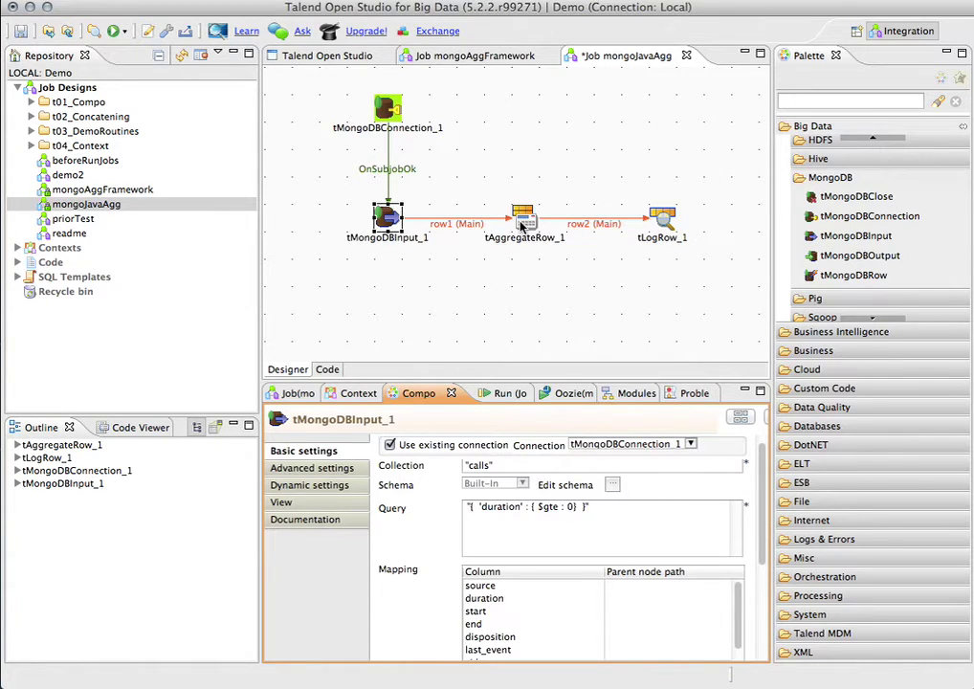
Review the group-by column and the aggregation operation of tAggregateRow_1 in a maximized settings view
click(521, 222)
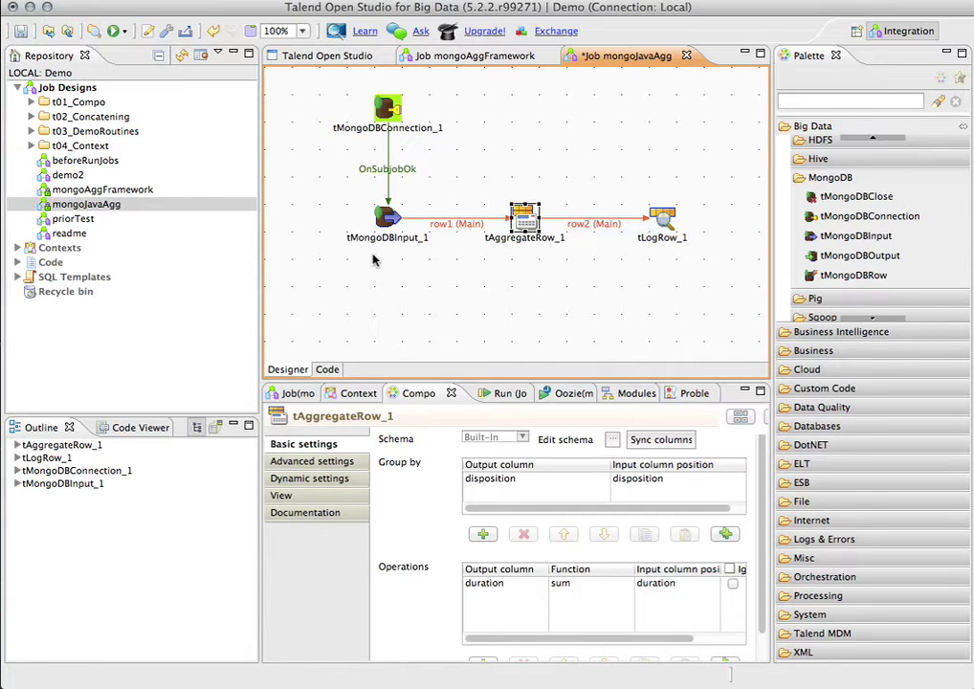
double_click(529, 219)
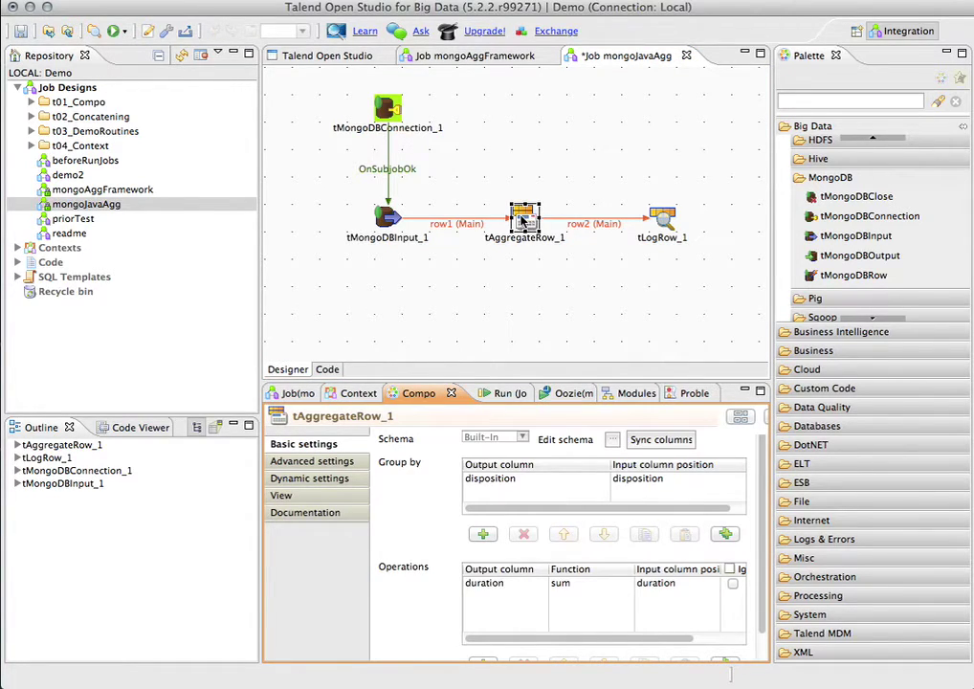
click(426, 400)
double_click(435, 400)
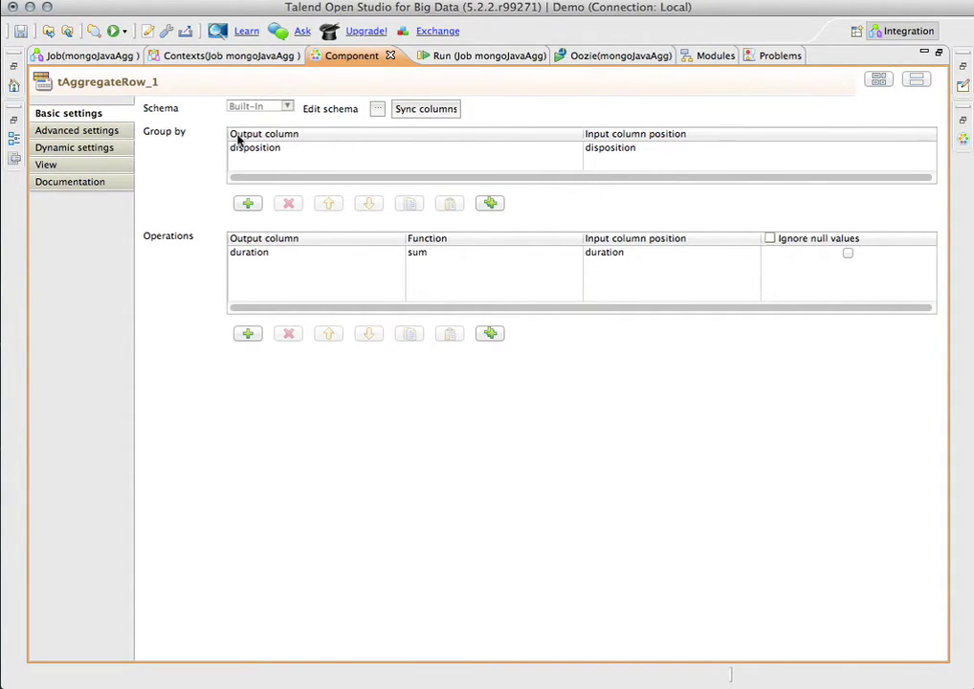
double_click(339, 56)
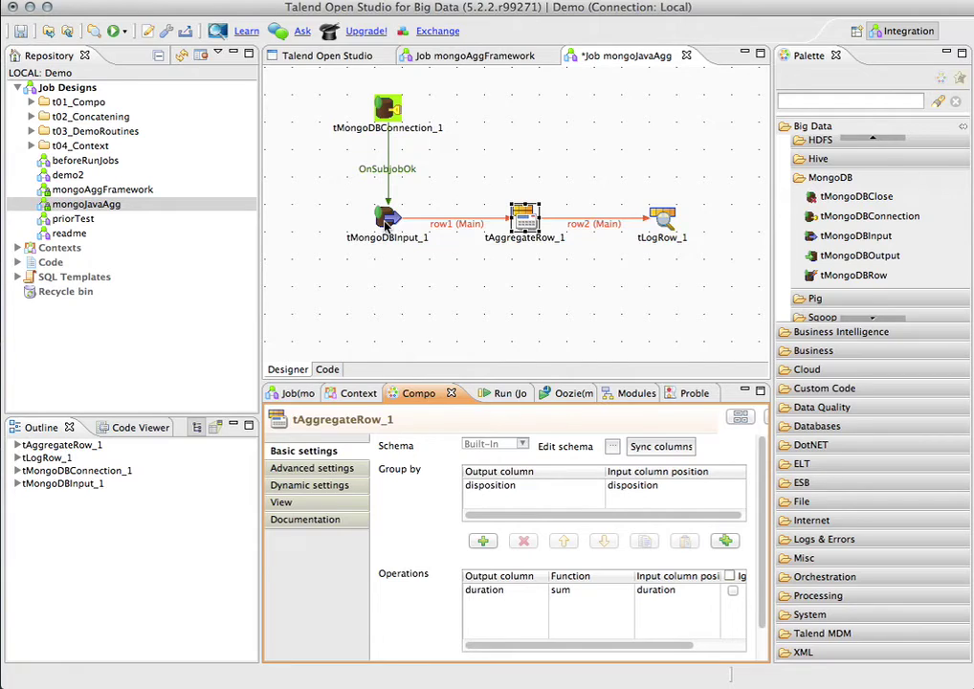
Run the mongoJavaAgg job and examine the summed durations per disposition in the execution output
click(499, 396)
click(439, 460)
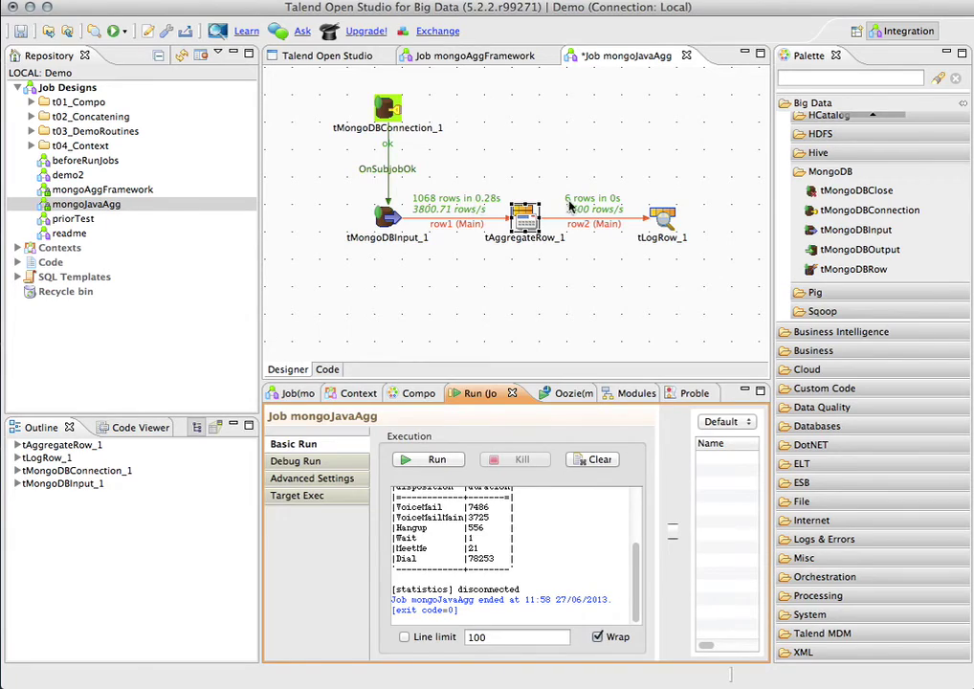
scroll(479, 558, up, 2)
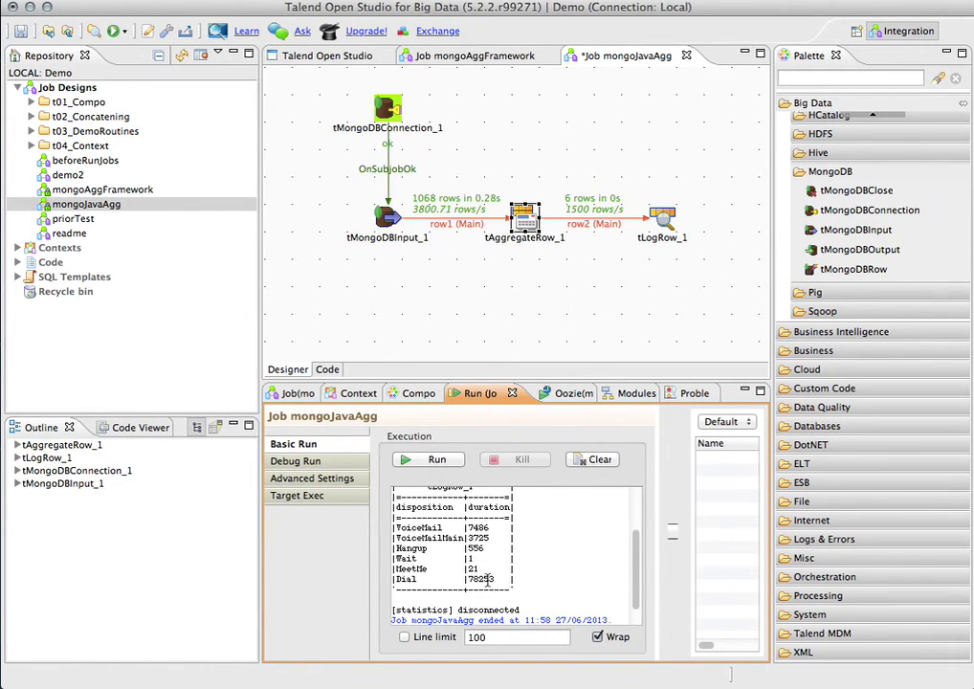